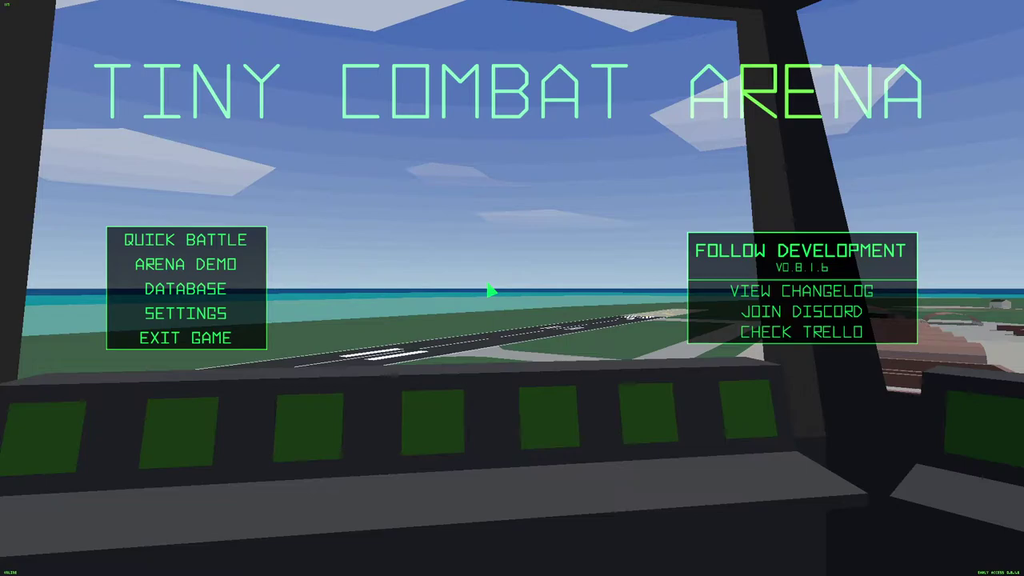
Step: Go to Settings and show the Controls tab with joystick, key binding and mouse flight options
click(215, 316)
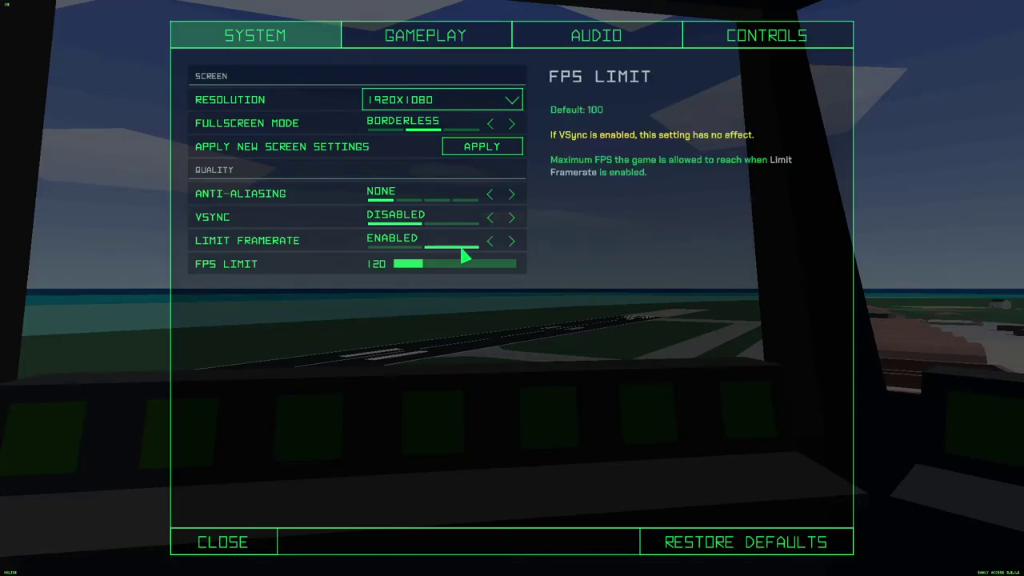
click(729, 36)
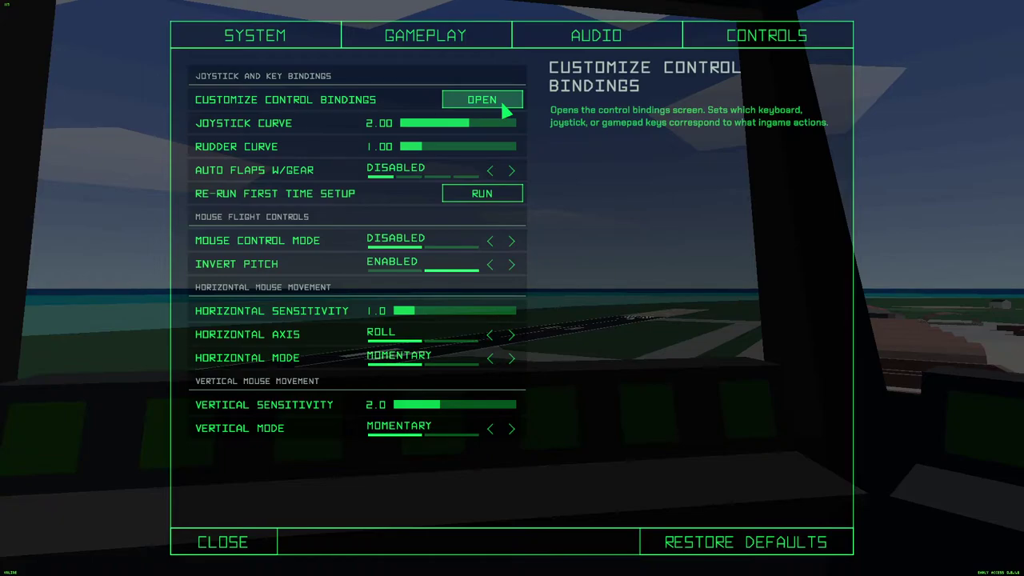
Step: Show the Flight control bindings and review pitch on W/S, roll on A/D and yaw on X/C
click(505, 110)
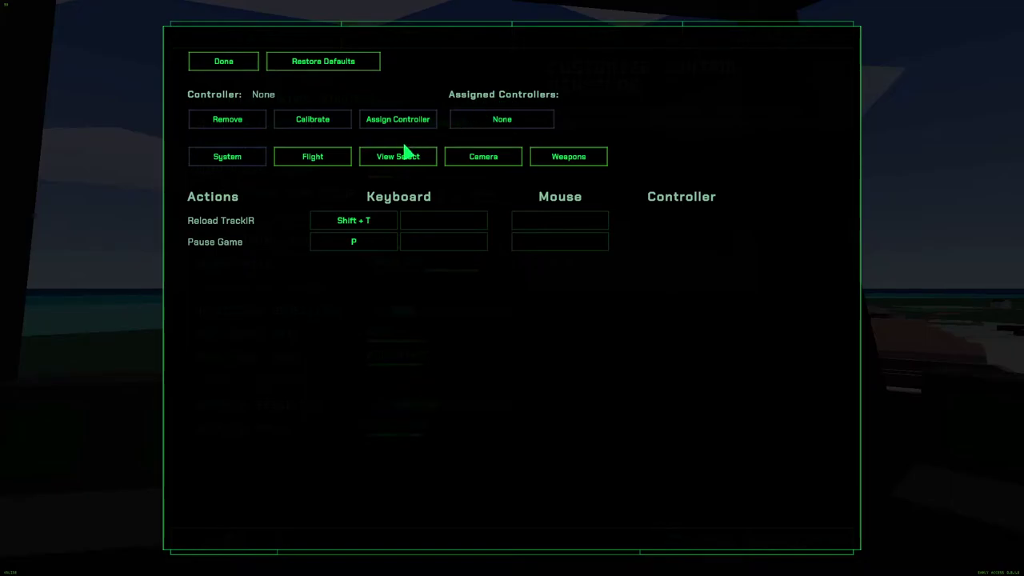
click(309, 163)
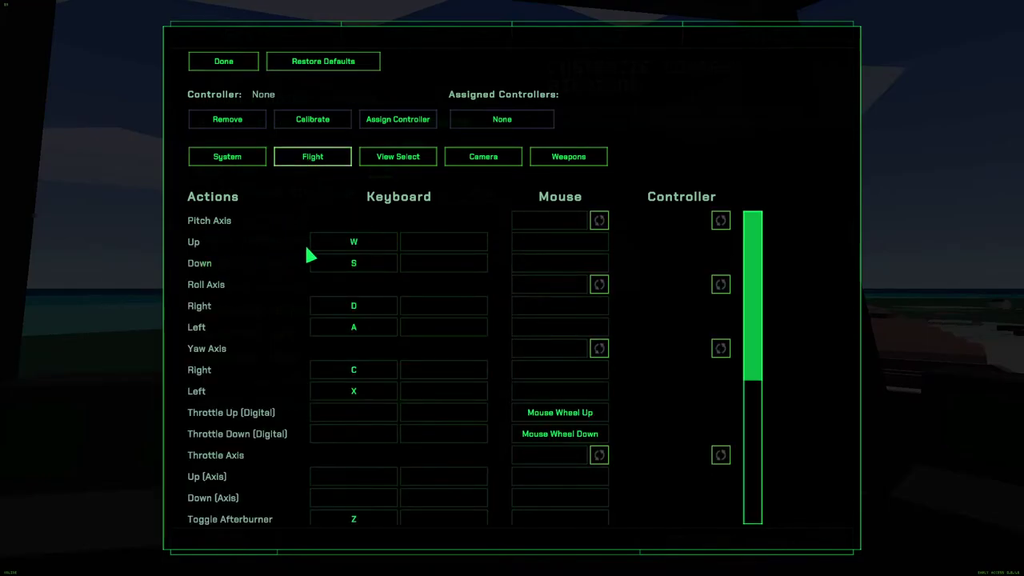
click(353, 251)
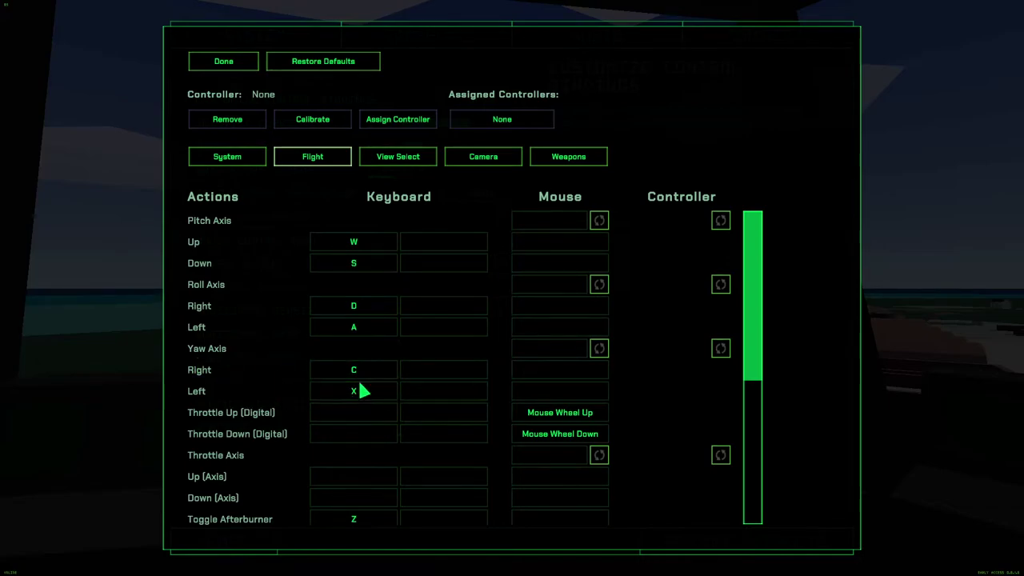
drag(751, 288, 734, 354)
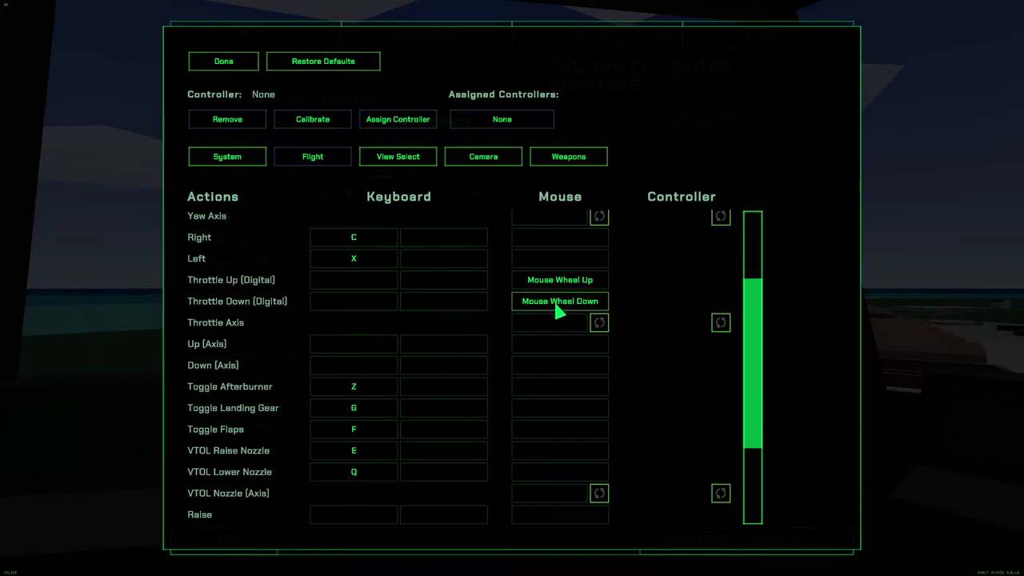
Step: Rebind VTOL Lower Nozzle to Q, then review the afterburner, gear, flaps, brake and engine keys
scroll(559, 317, down, 2)
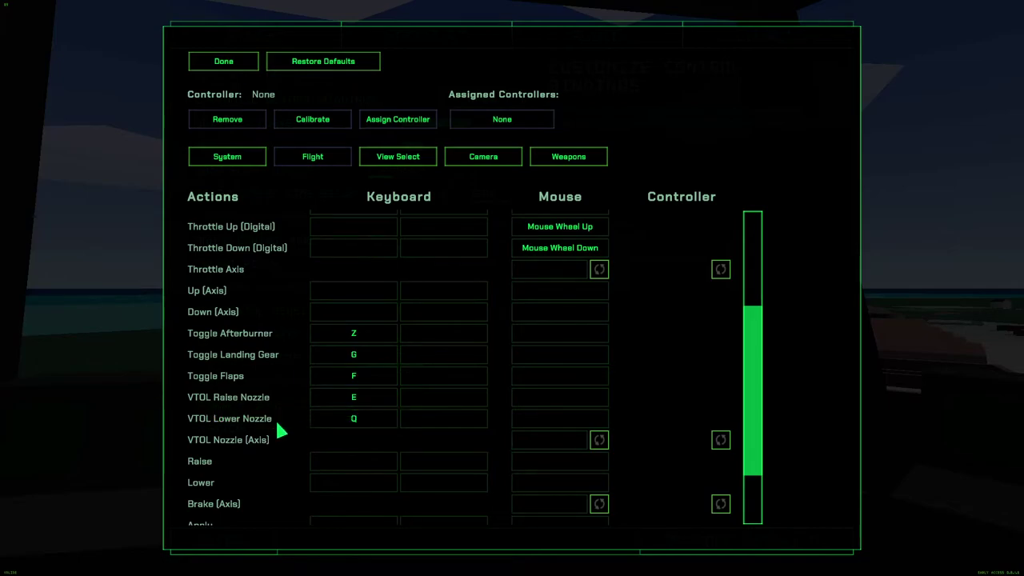
click(354, 418)
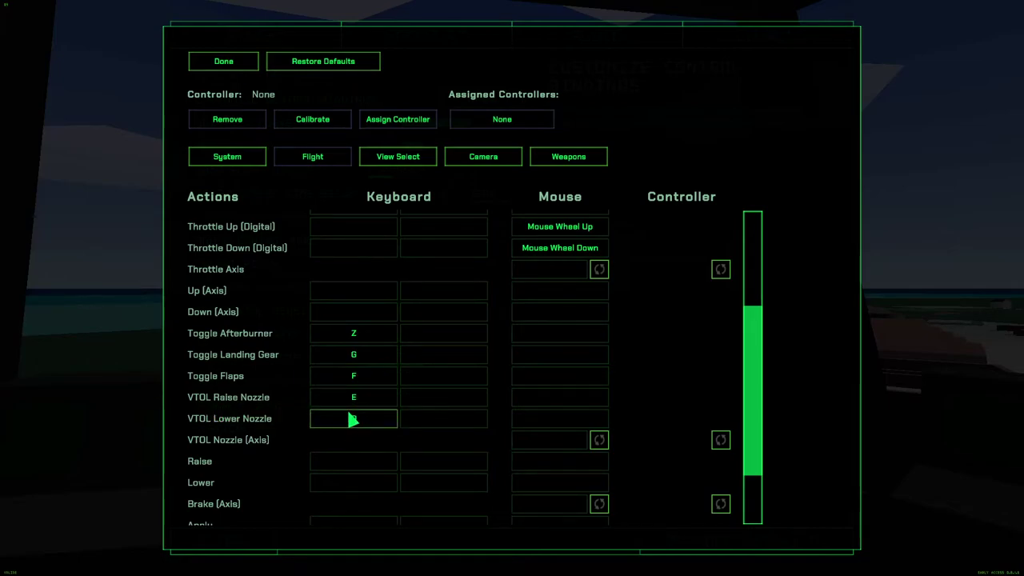
key(q)
scroll(389, 422, up, 3)
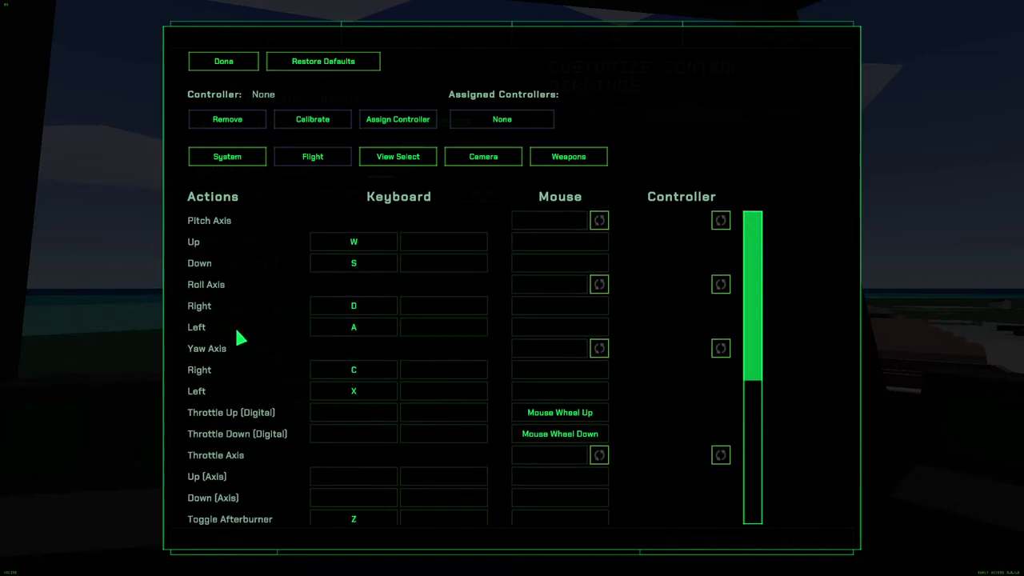
scroll(348, 362, down, 6)
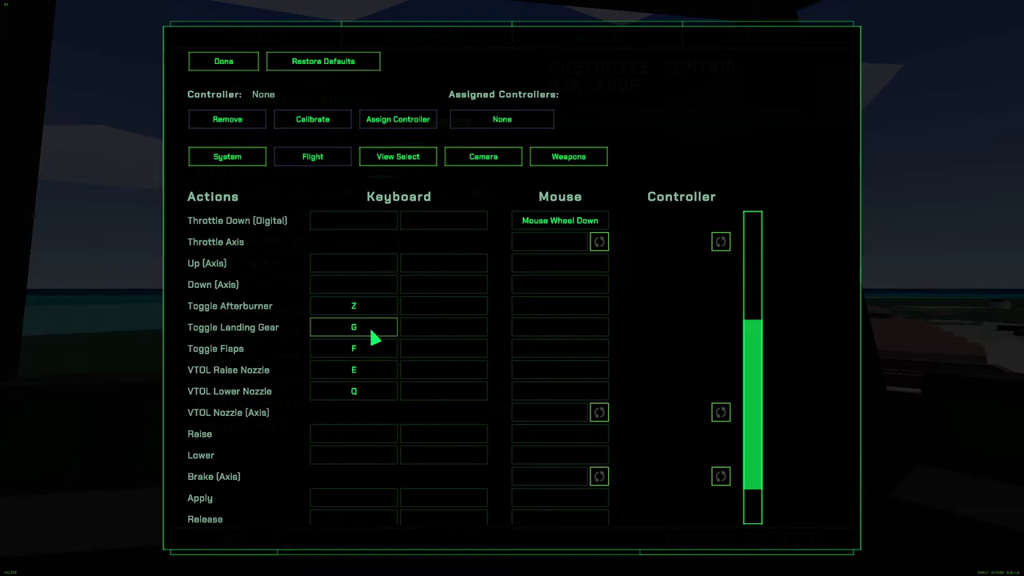
scroll(372, 381, down, 2)
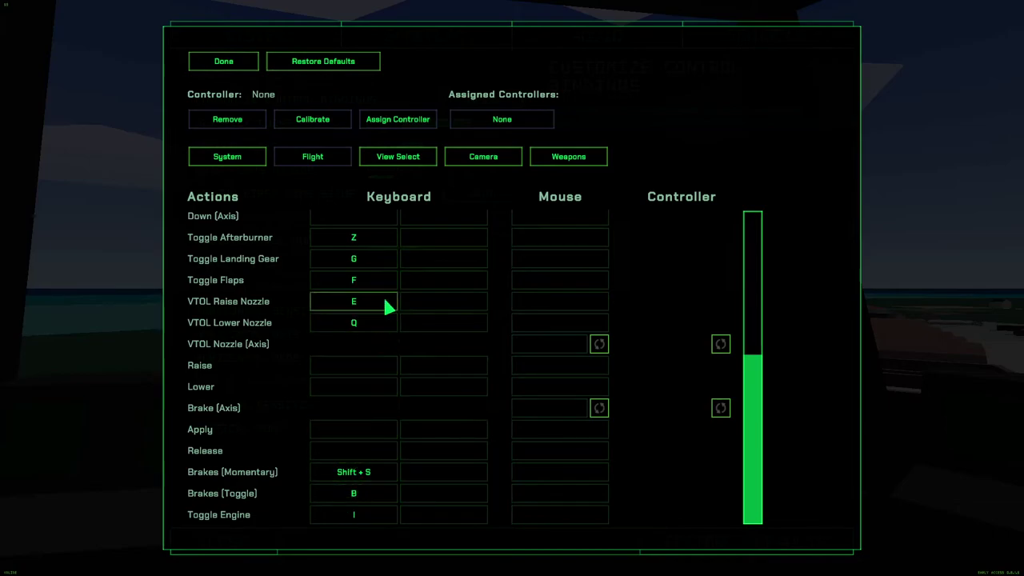
scroll(359, 435, up, 6)
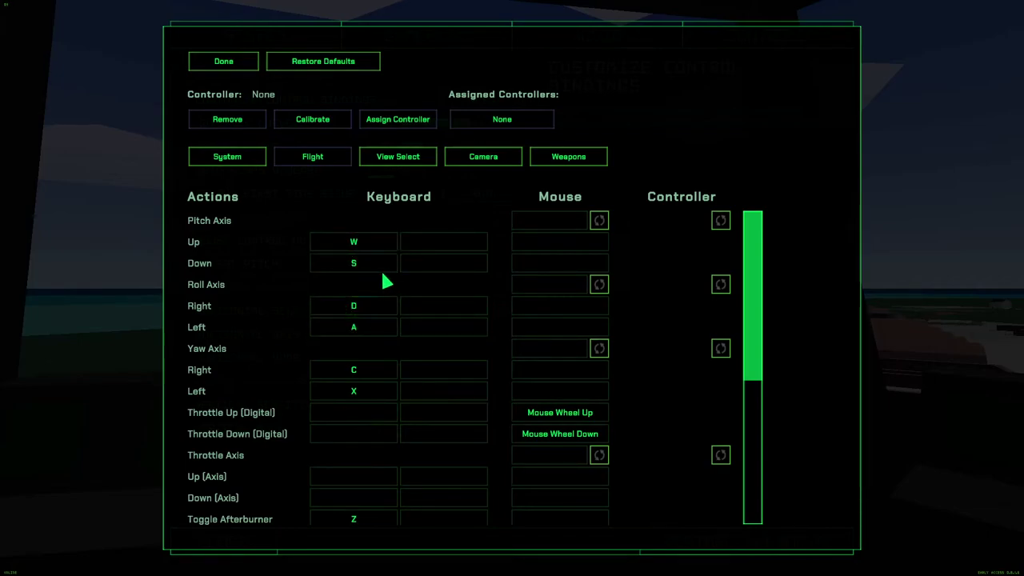
Step: Review the View Select and Camera bindings: arrow keys move, Insert/Delete up/down, Keypad +/- zoom
click(404, 163)
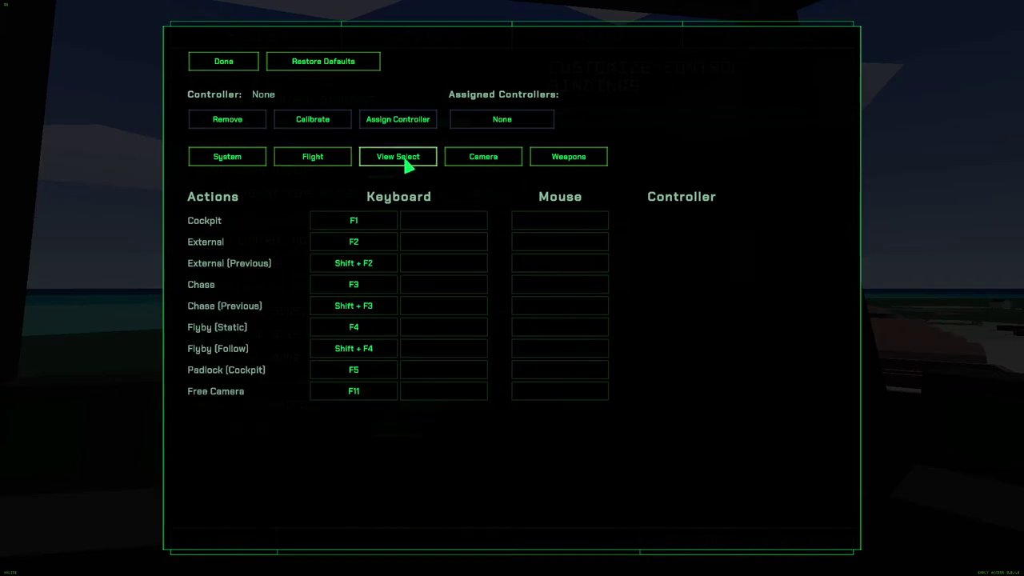
click(480, 160)
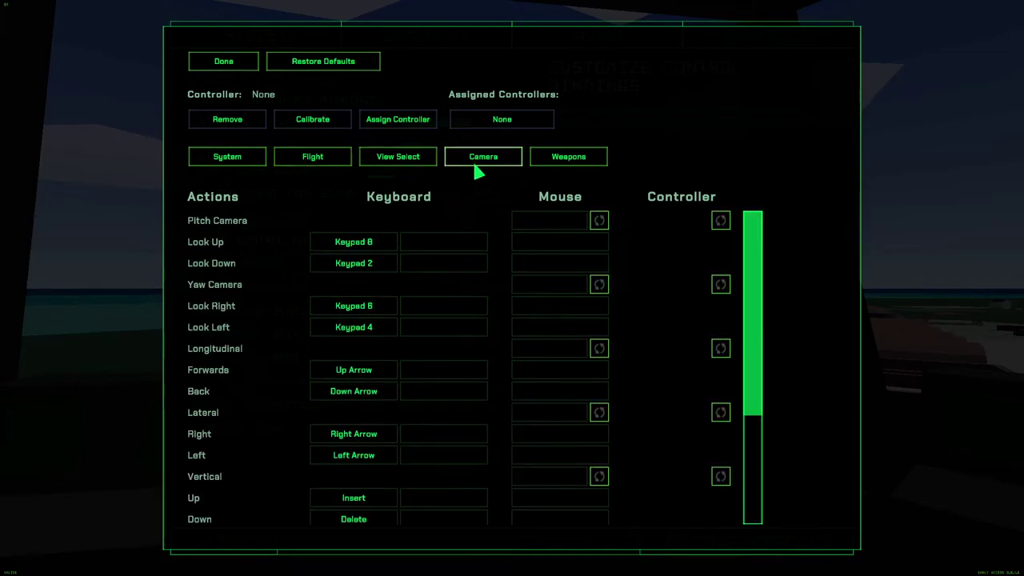
scroll(427, 327, down, 5)
scroll(423, 324, up, 1)
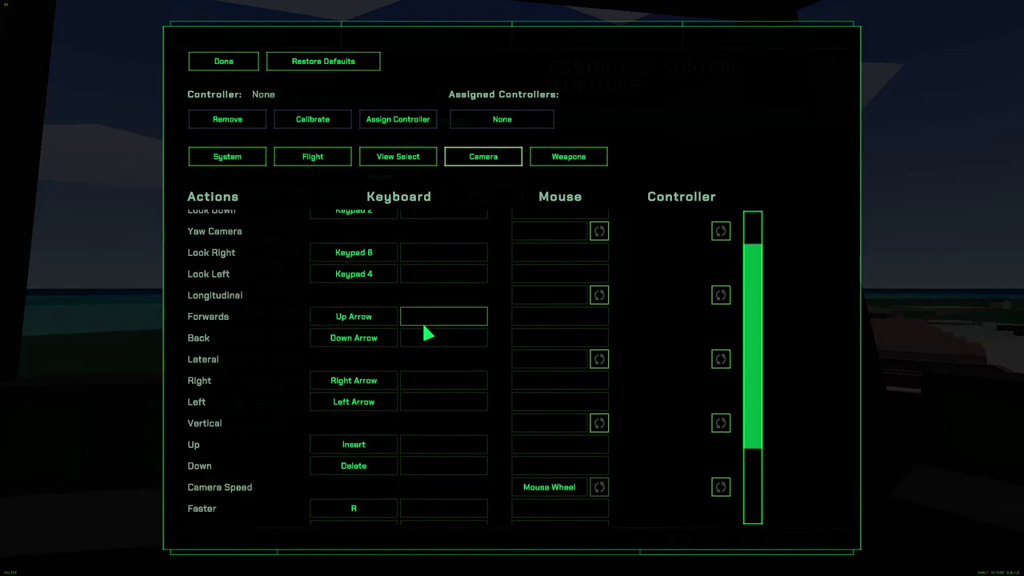
scroll(428, 336, up, 1)
scroll(434, 357, down, 1)
scroll(436, 362, down, 1)
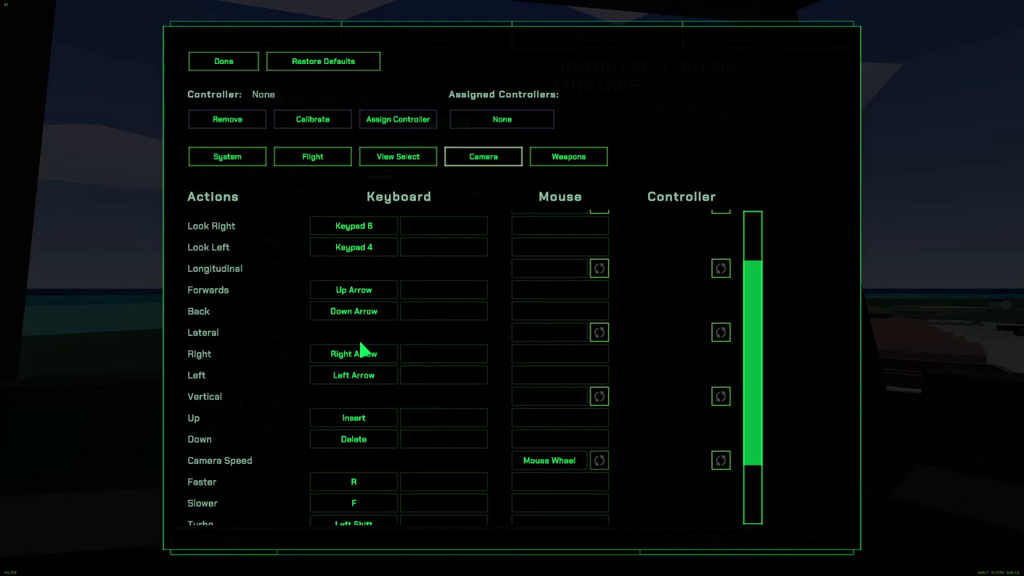
scroll(365, 383, down, 3)
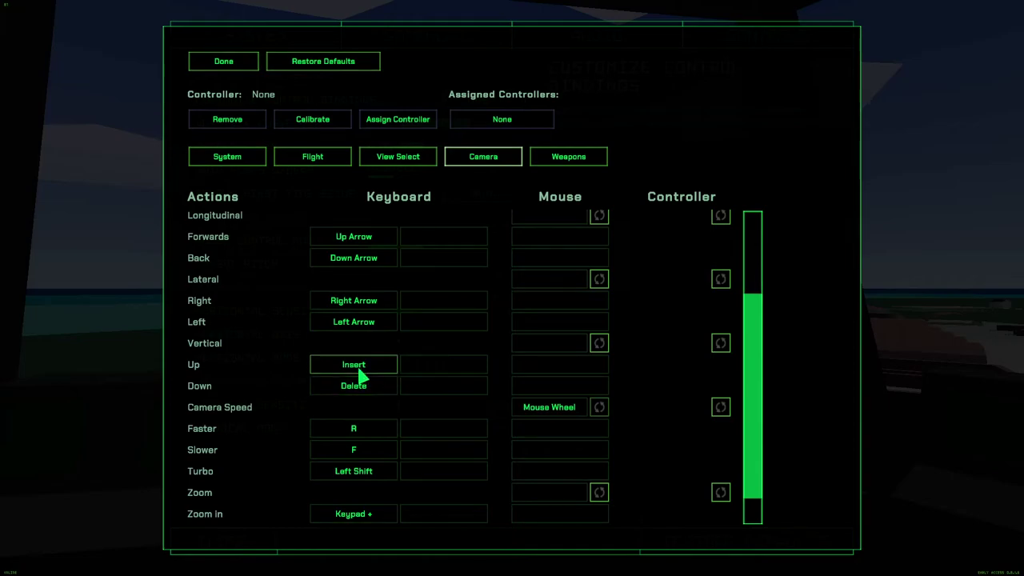
scroll(366, 389, up, 1)
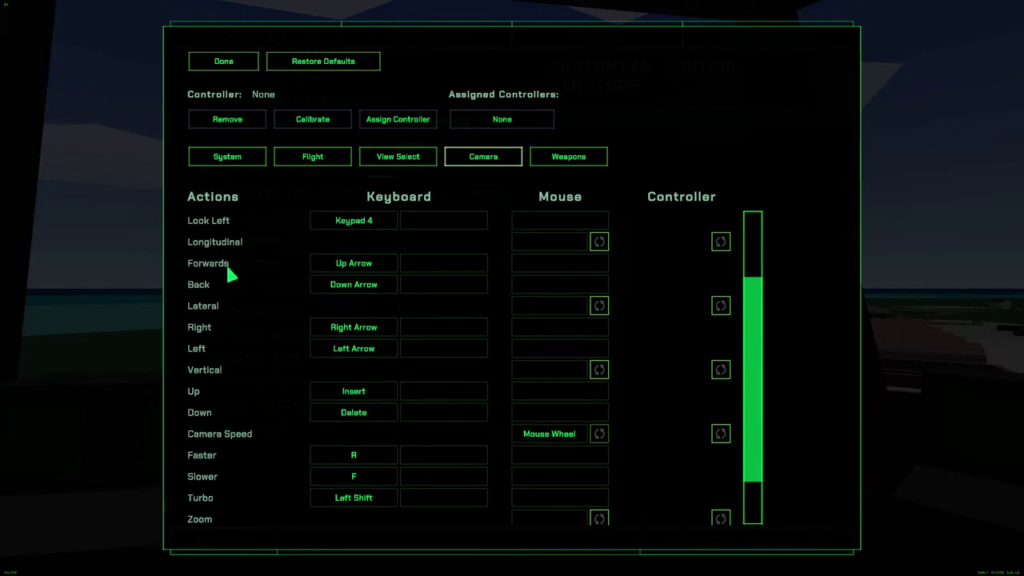
scroll(254, 308, up, 1)
scroll(264, 321, down, 1)
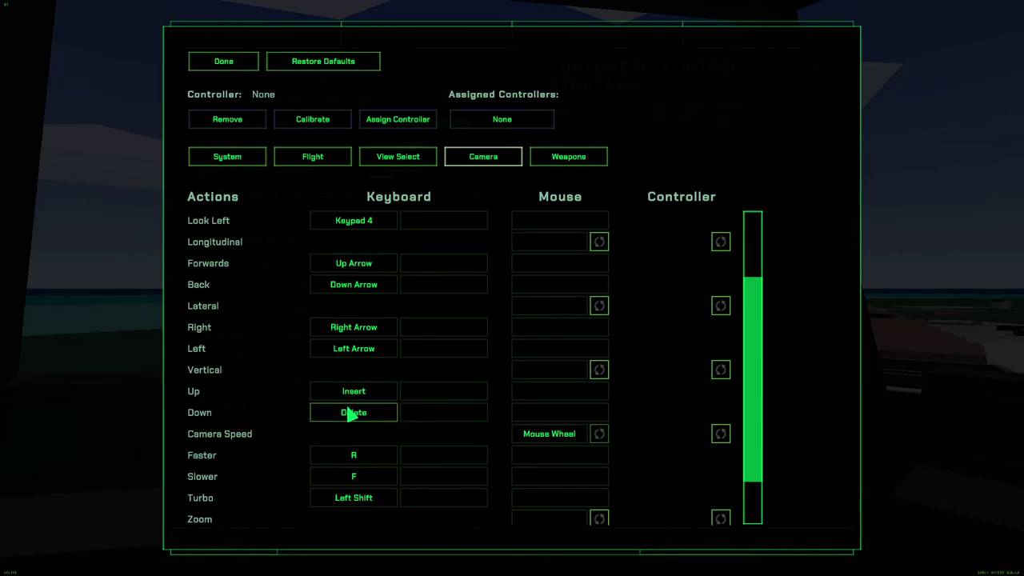
scroll(352, 415, down, 1)
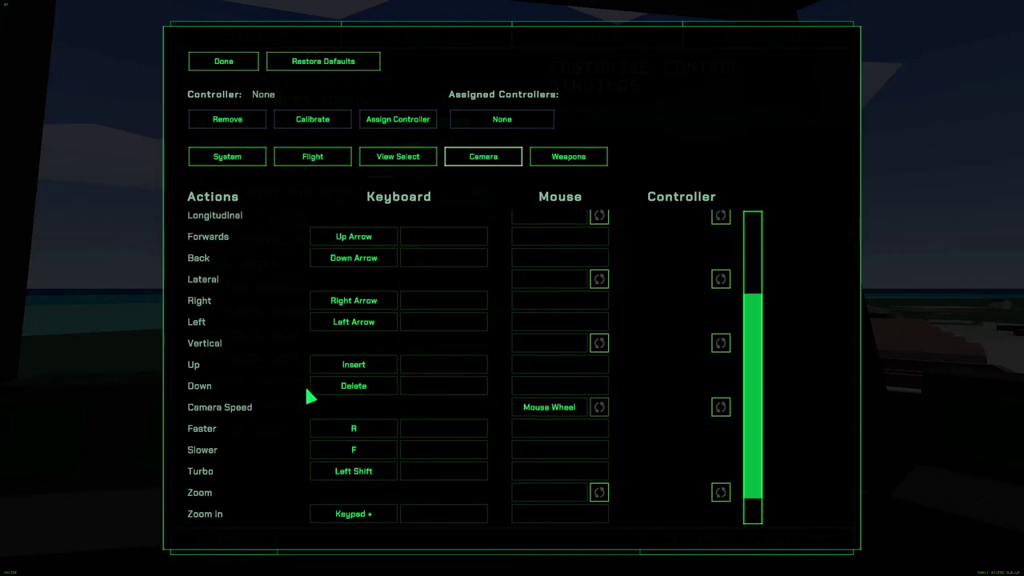
scroll(309, 393, down, 1)
scroll(311, 397, down, 1)
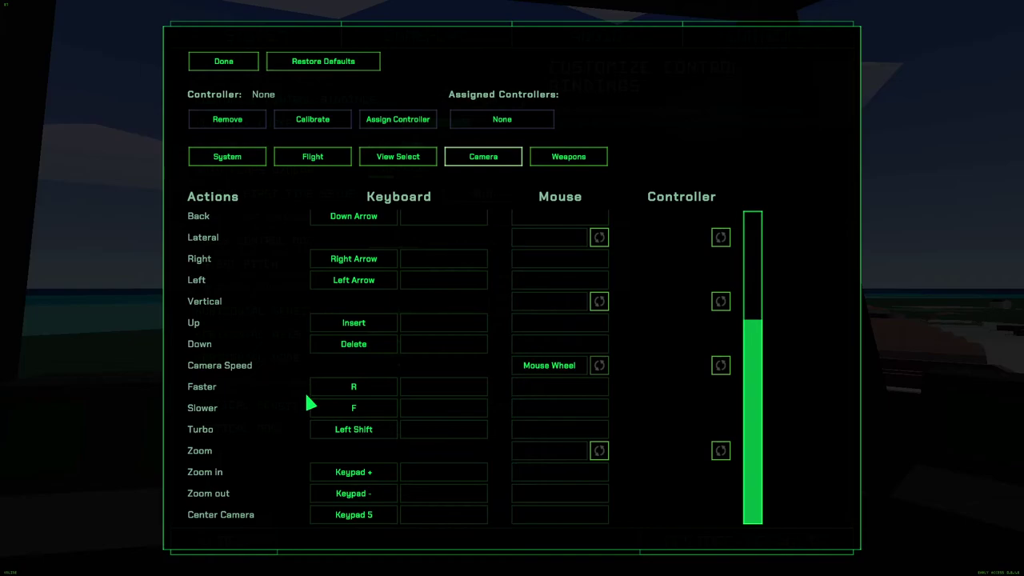
Step: Check the Weapons bindings, with gun on left mouse button, then close the bindings screen
click(552, 160)
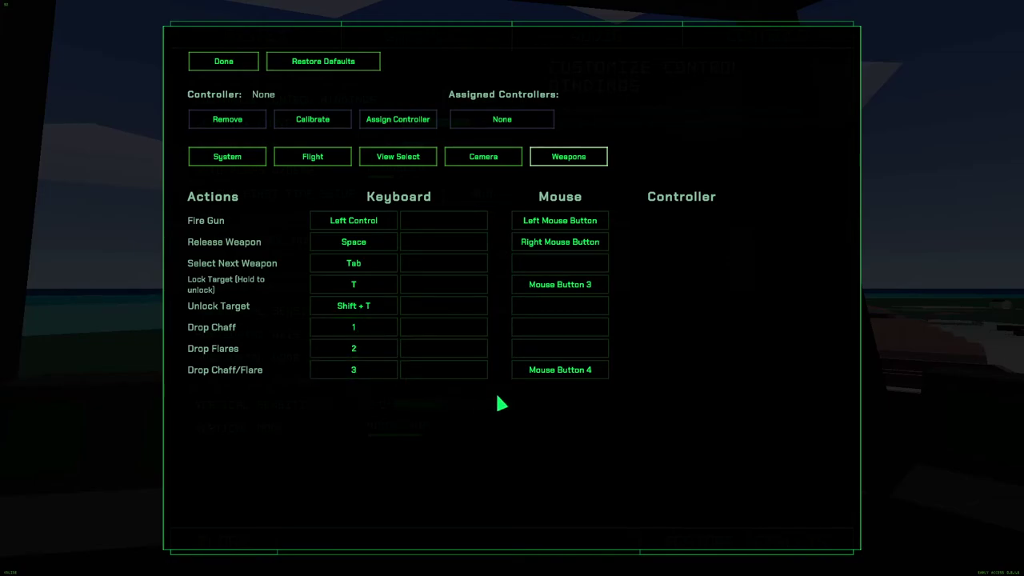
click(225, 67)
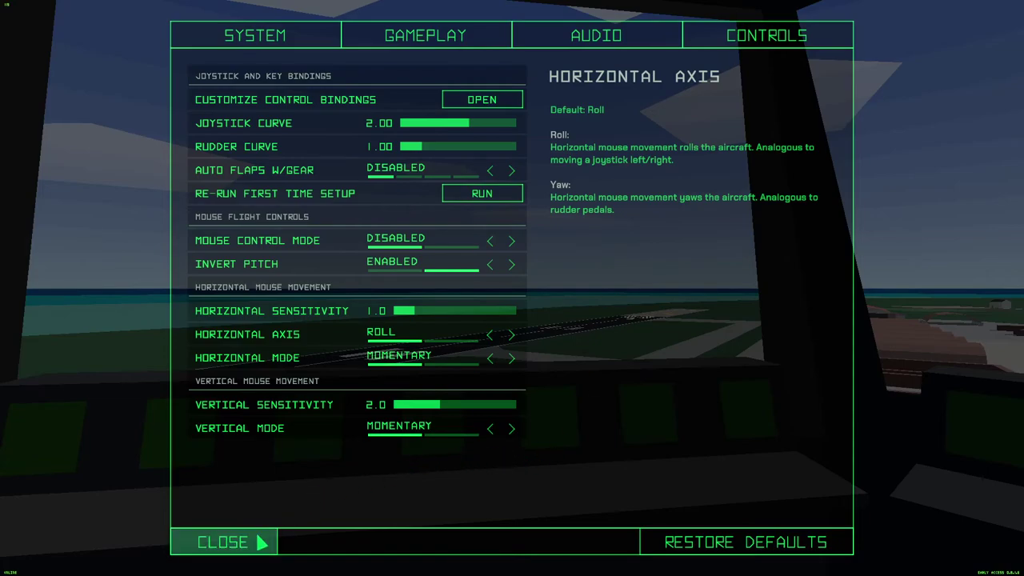
Step: Start a Quick Battle freeflight sortie over Sand Island, starting in the air
click(258, 536)
click(245, 245)
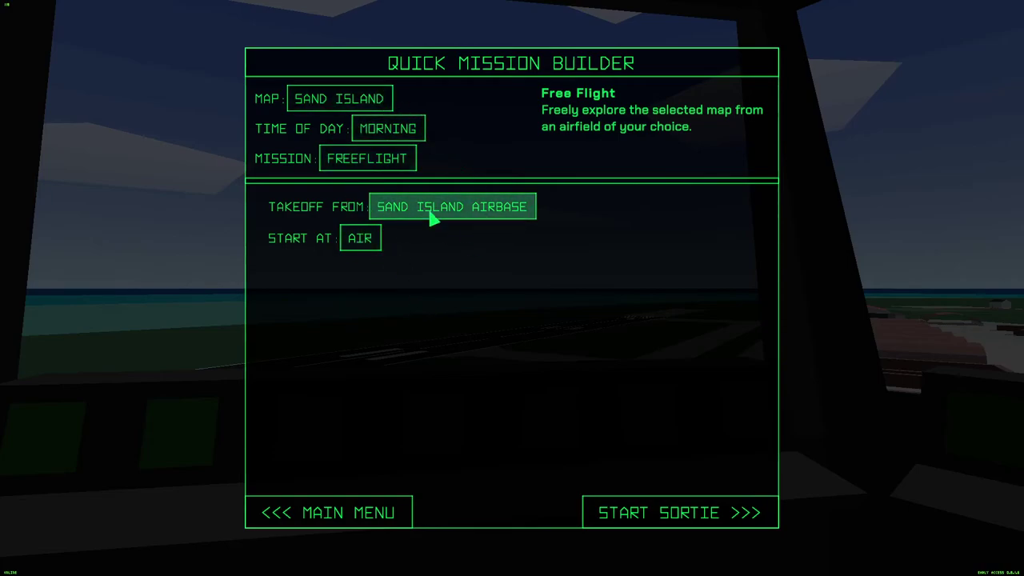
click(631, 512)
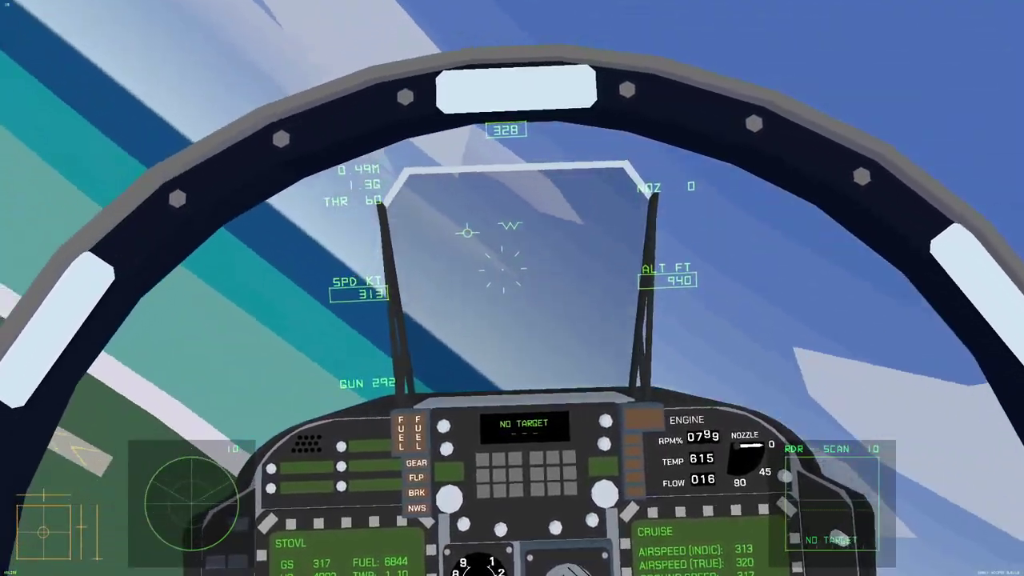
Step: Switch to the chase view and flyby camera with F2 and F3, then back to cockpit with F1
key(F2)
key(F3)
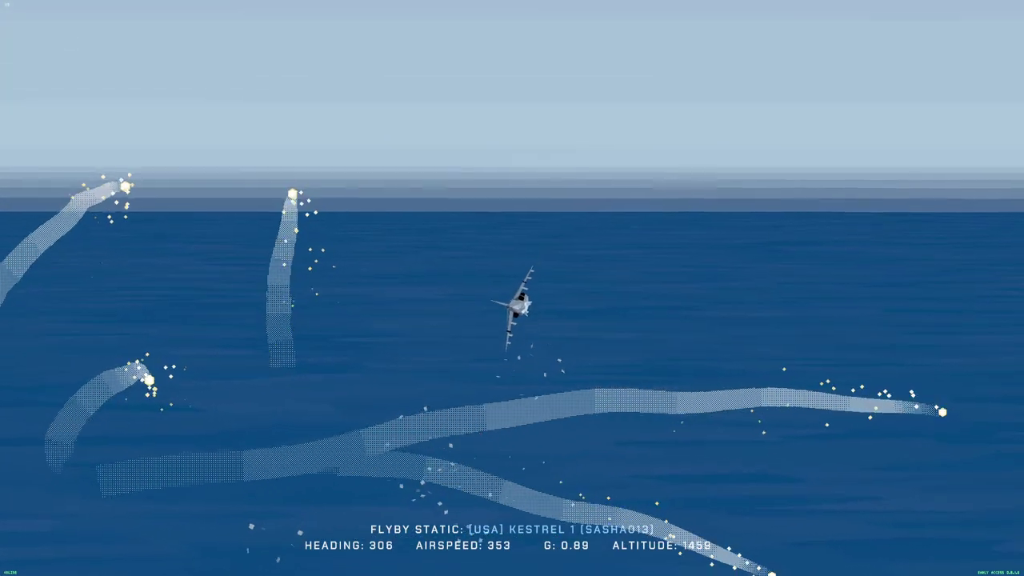
key(F1)
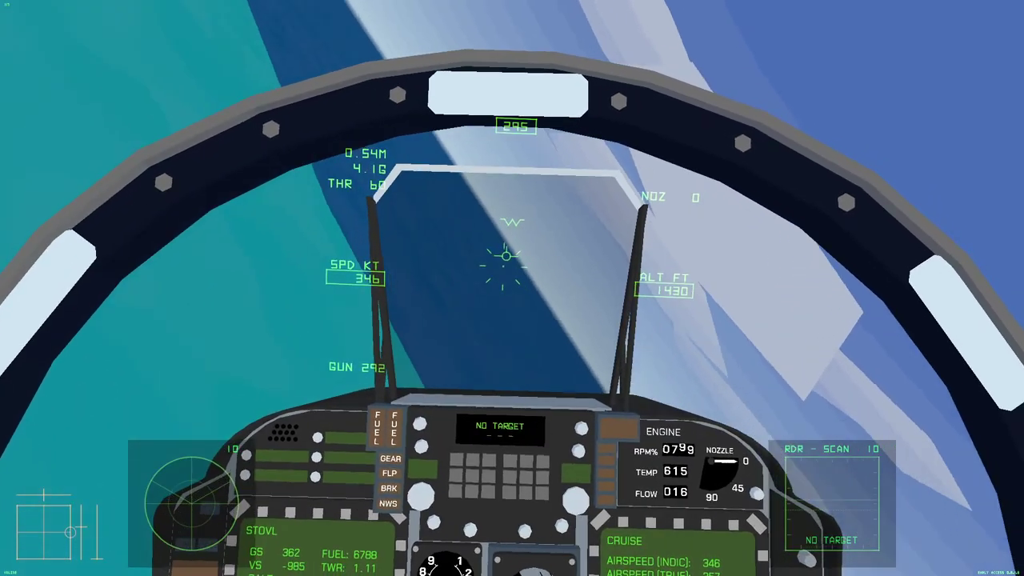